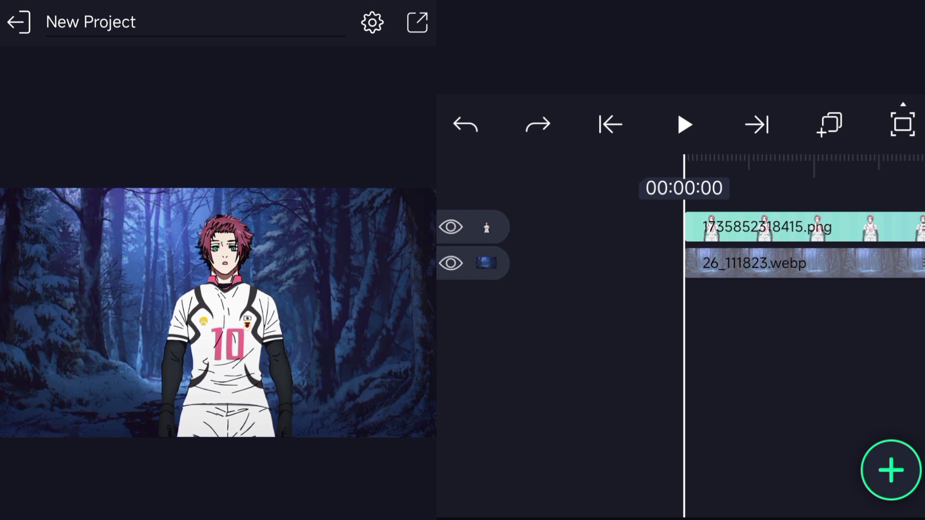
- Push the forest background layer further back in depth
click(759, 262)
click(530, 456)
click(770, 282)
mouse_move(684, 388)
mouse_down()
mouse_move(725, 303)
mouse_move(692, 419)
mouse_move(704, 350)
mouse_up()
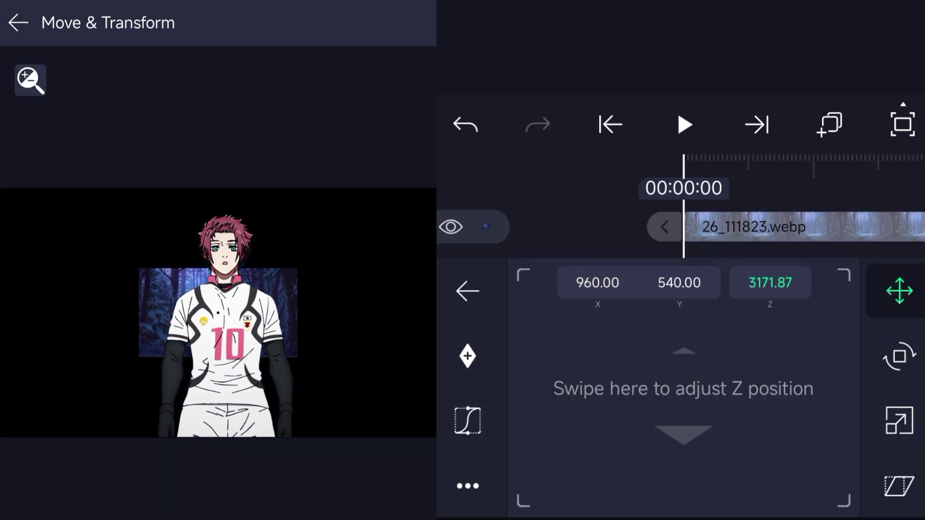
- Scale the forest background to 5000 width, then enlarge it to about 5367
click(899, 421)
click(617, 283)
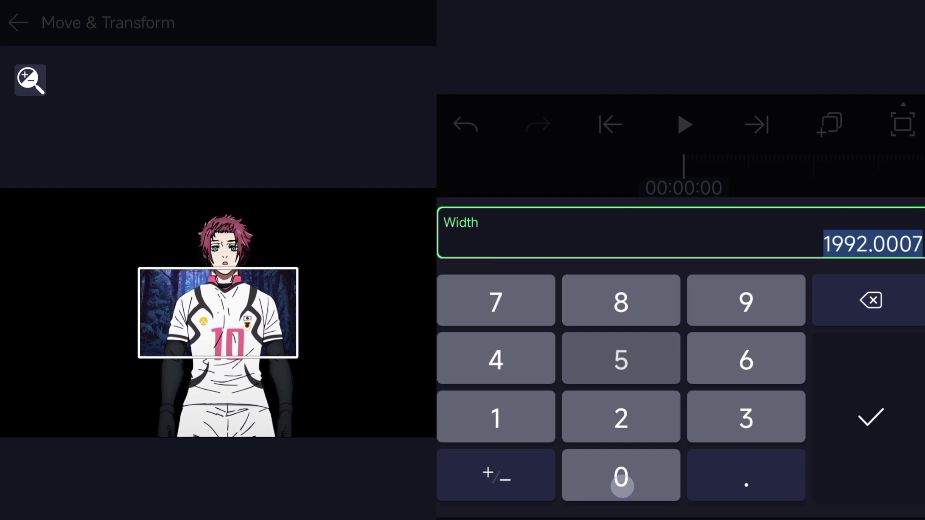
click(870, 417)
click(622, 295)
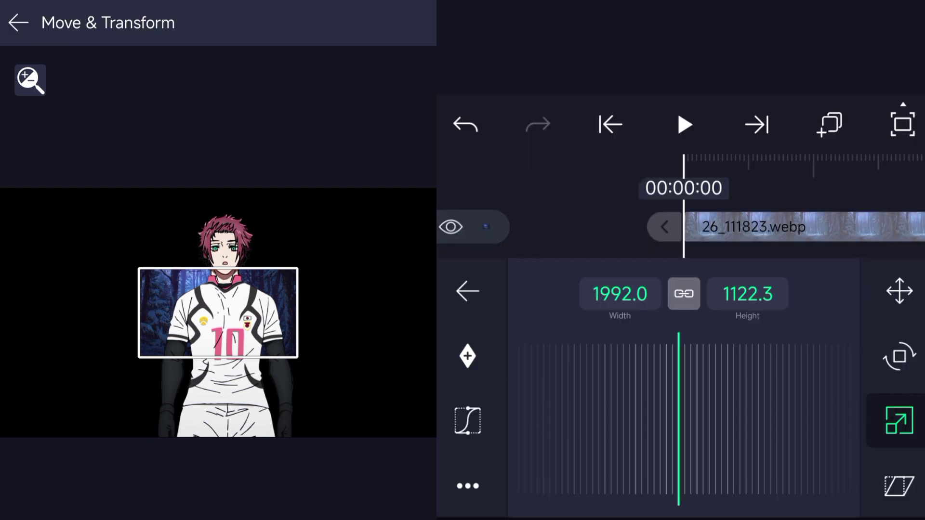
click(617, 293)
click(620, 358)
click(621, 475)
click(621, 476)
click(620, 475)
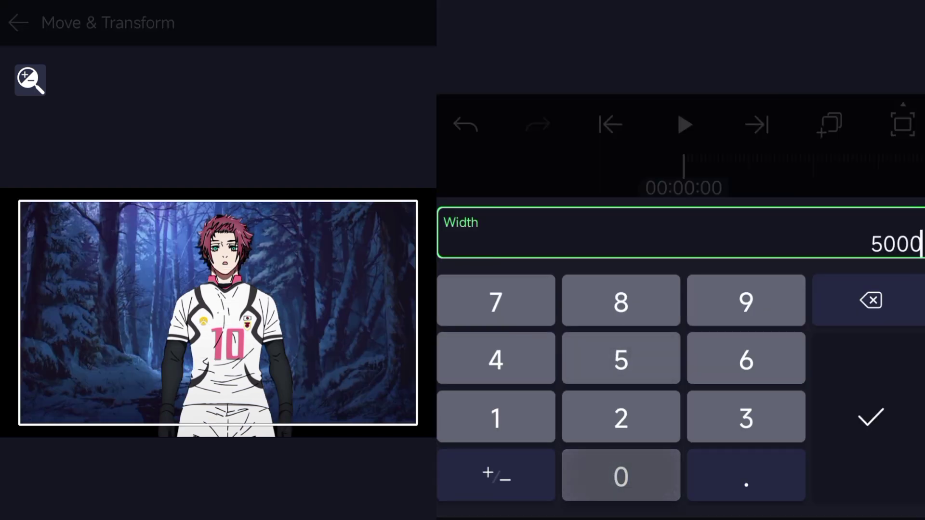
click(873, 423)
drag(574, 473, 514, 434)
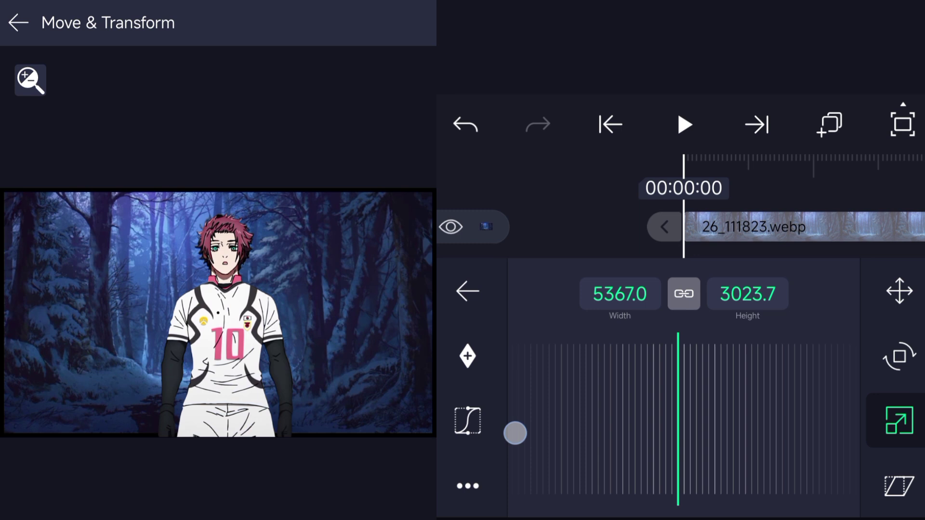
drag(683, 405, 664, 404)
click(468, 291)
click(657, 378)
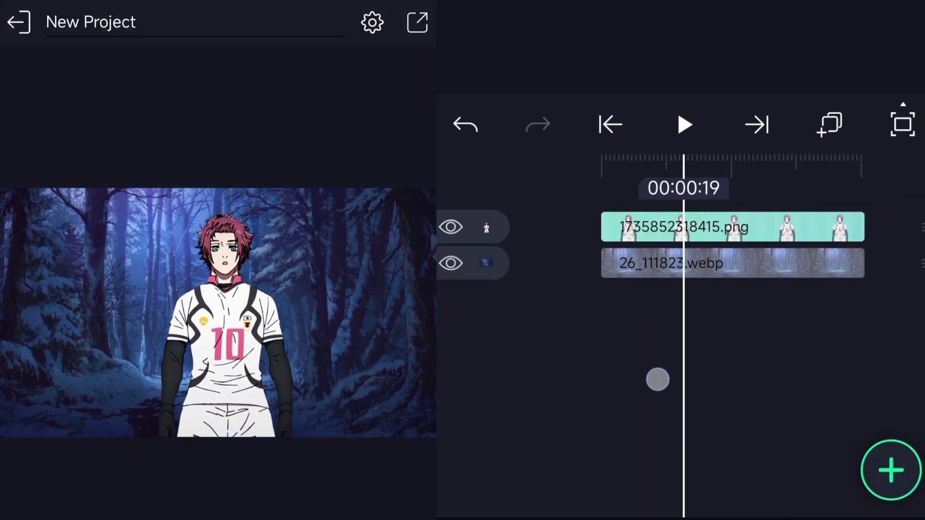
- Set the character layer's Z depth to 0
click(723, 227)
click(531, 459)
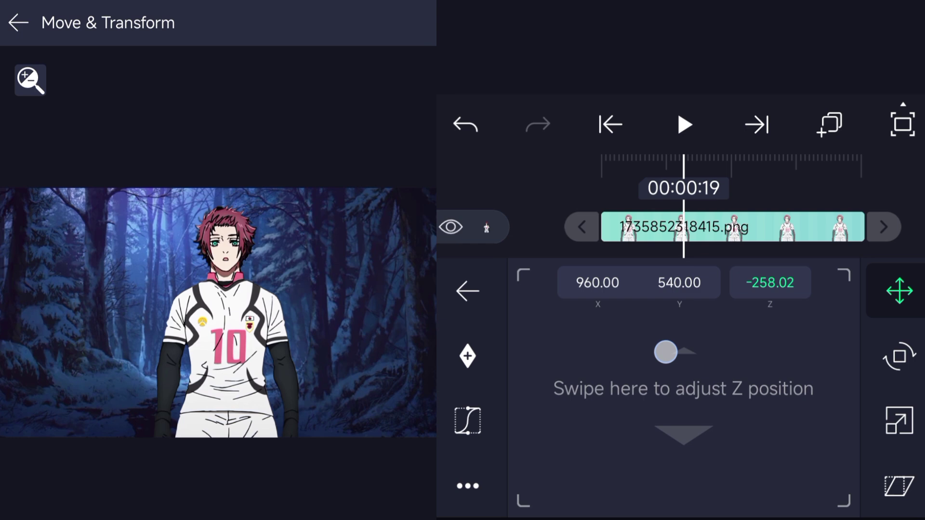
drag(665, 352, 717, 133)
click(770, 282)
text(0)
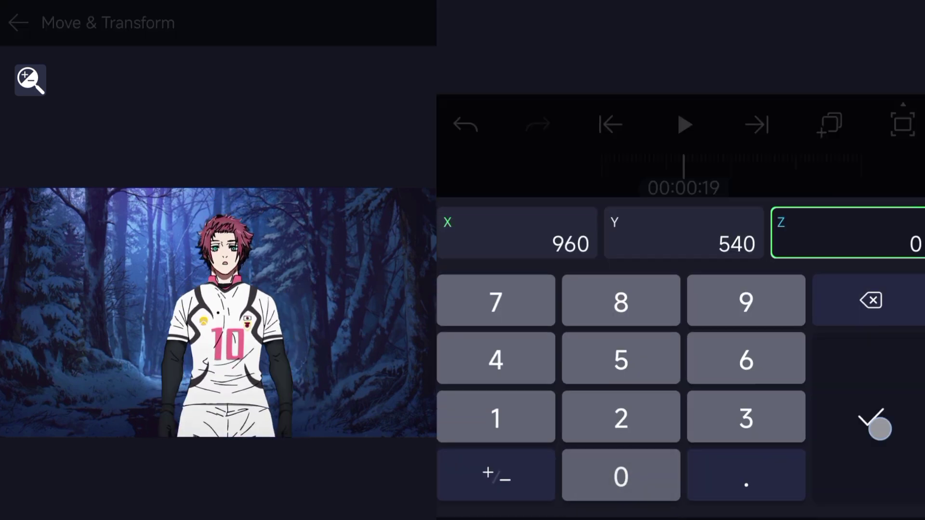
click(877, 424)
click(695, 375)
- Add a Null layer, Null 1, from Objects and Elements
click(891, 469)
click(561, 217)
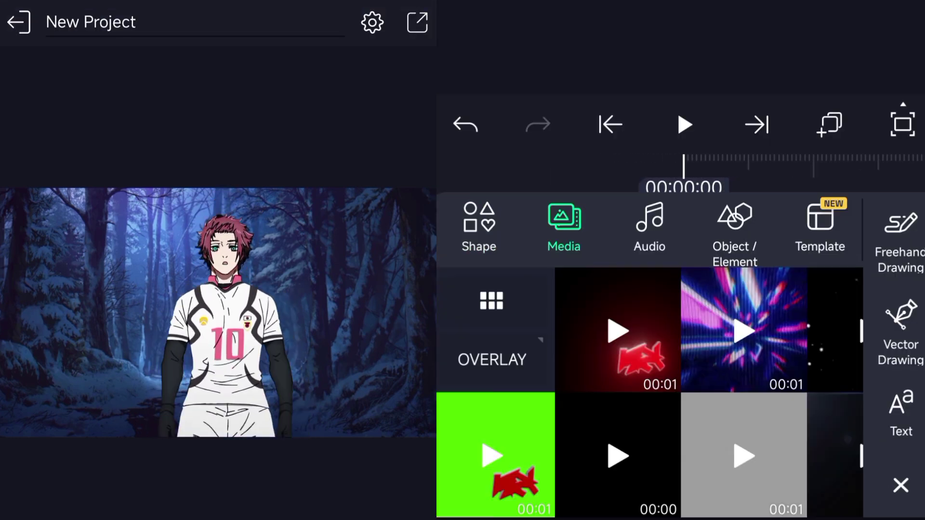
click(712, 221)
click(691, 326)
click(754, 351)
drag(754, 351, 665, 369)
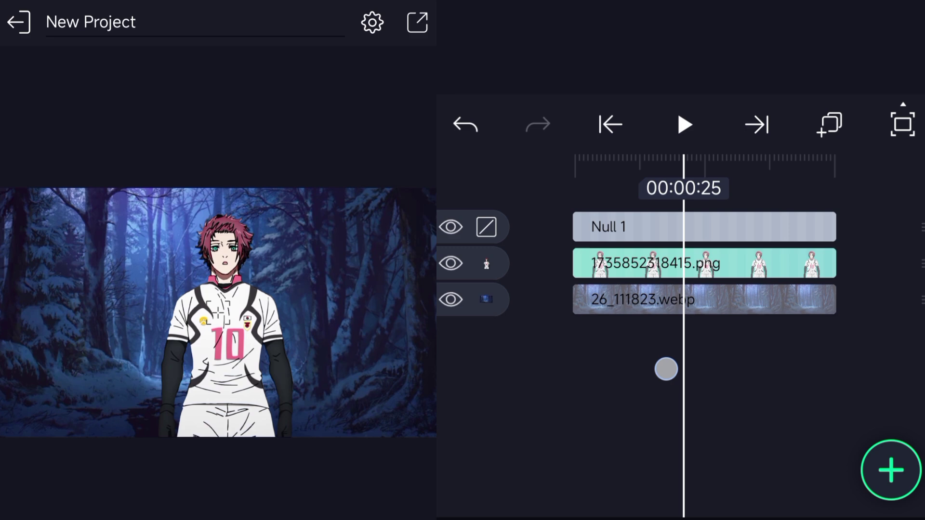
click(723, 227)
click(748, 296)
- Make Null 1 the parent of the forest background and character layers
click(324, 21)
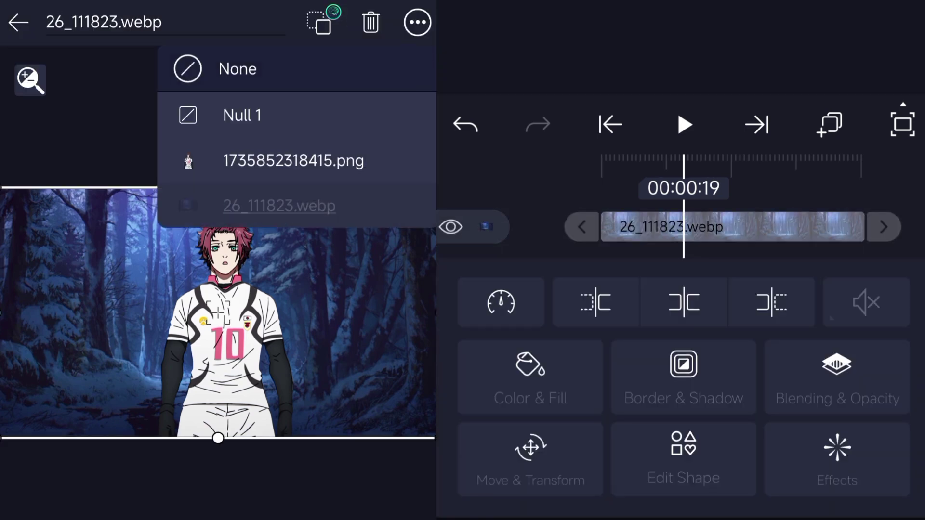
click(188, 68)
click(737, 263)
click(320, 22)
click(217, 114)
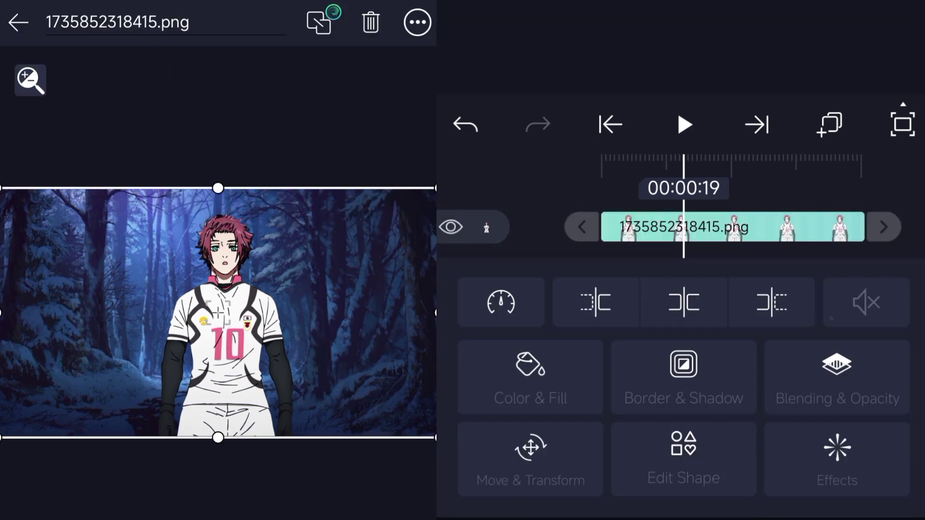
click(18, 21)
- Duplicate Null 1 and make Null 1 Copy its parent
click(732, 227)
click(417, 22)
click(748, 216)
click(723, 263)
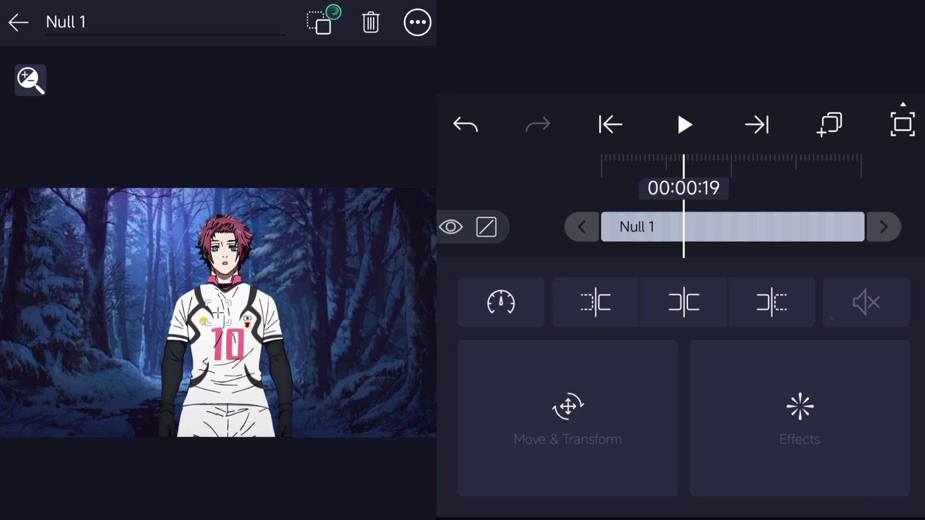
click(320, 21)
click(260, 116)
- Return to the timeline start and bring up Null 1's Move & Transform settings
click(18, 22)
click(610, 124)
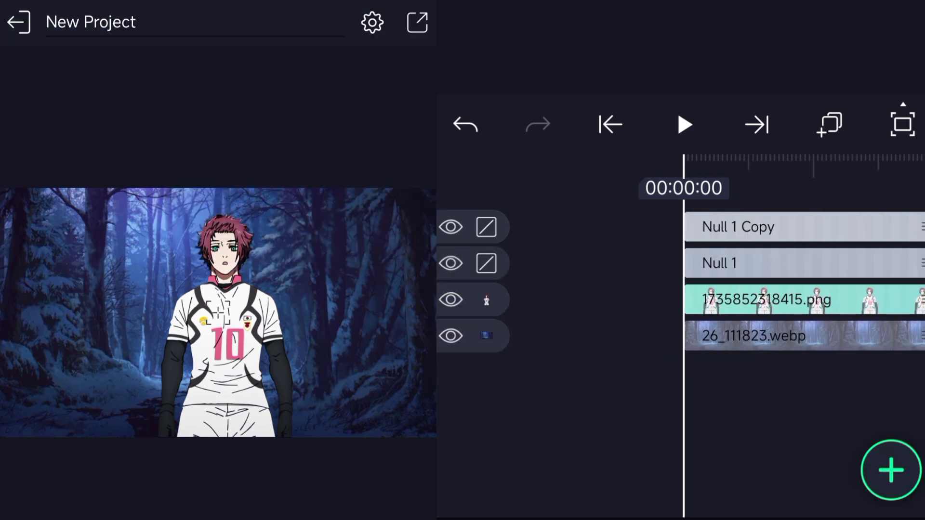
drag(658, 381, 602, 392)
click(578, 264)
click(522, 453)
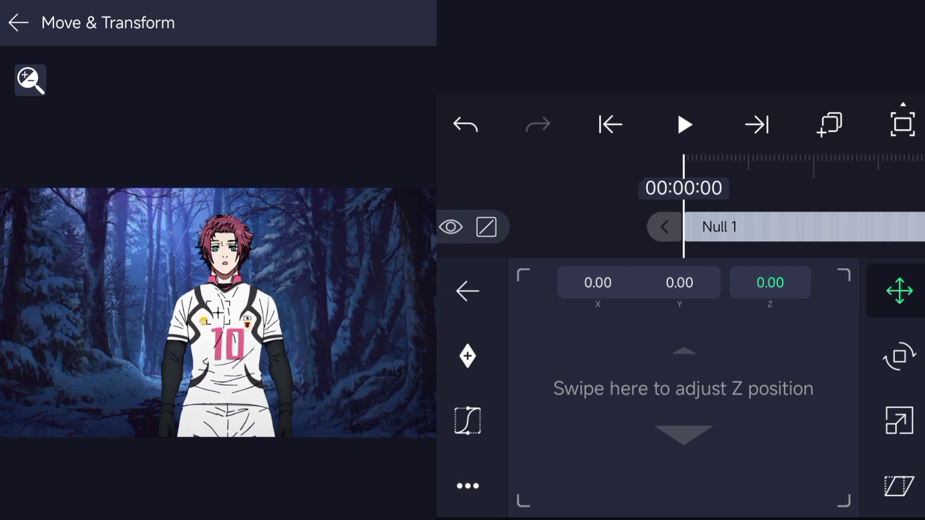
- Keyframe Null 1's X, Y and Z offsets to push the view in
drag(664, 456, 661, 506)
drag(710, 376, 614, 452)
drag(667, 401, 645, 486)
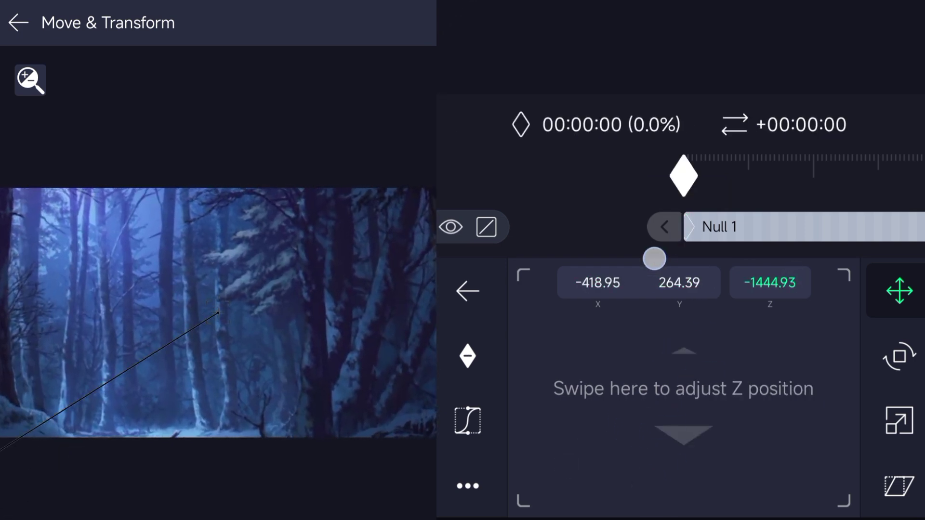
click(654, 258)
- Give Null 1's position move an ease-out bezier curve and play it back
click(468, 420)
drag(702, 351, 526, 314)
mouse_move(564, 426)
mouse_down()
mouse_move(501, 440)
mouse_move(526, 426)
mouse_up()
drag(698, 242, 771, 241)
click(684, 124)
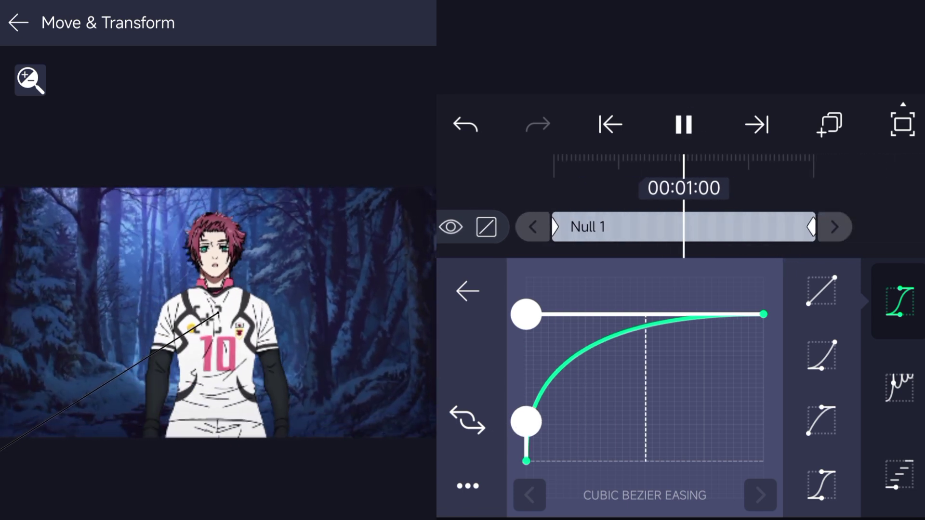
- Keyframe Null 1's rotation at 45° at 00:00:21
drag(679, 237, 711, 238)
click(468, 290)
click(468, 291)
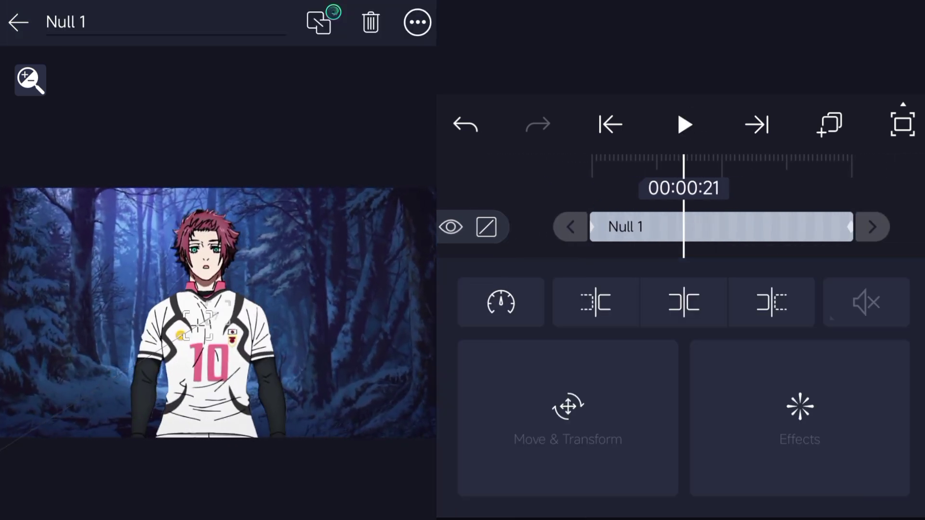
click(568, 413)
click(899, 356)
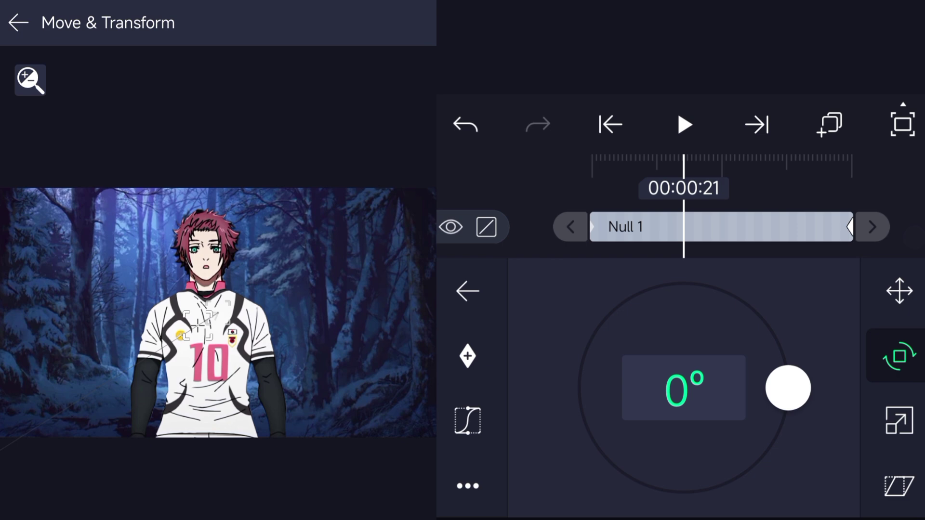
click(684, 388)
click(523, 359)
click(622, 359)
click(882, 454)
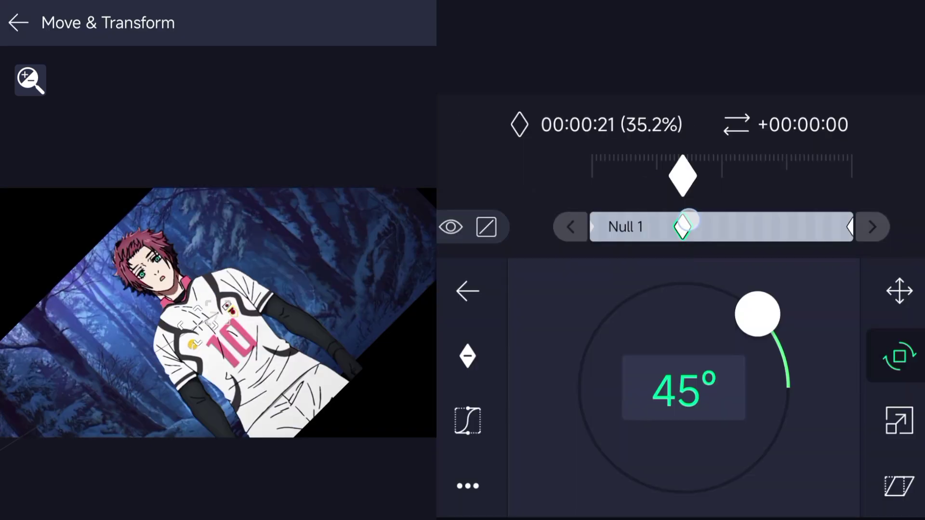
- Apply ease-out easing to the rotation and preview the camera animation from the start
click(467, 420)
click(822, 420)
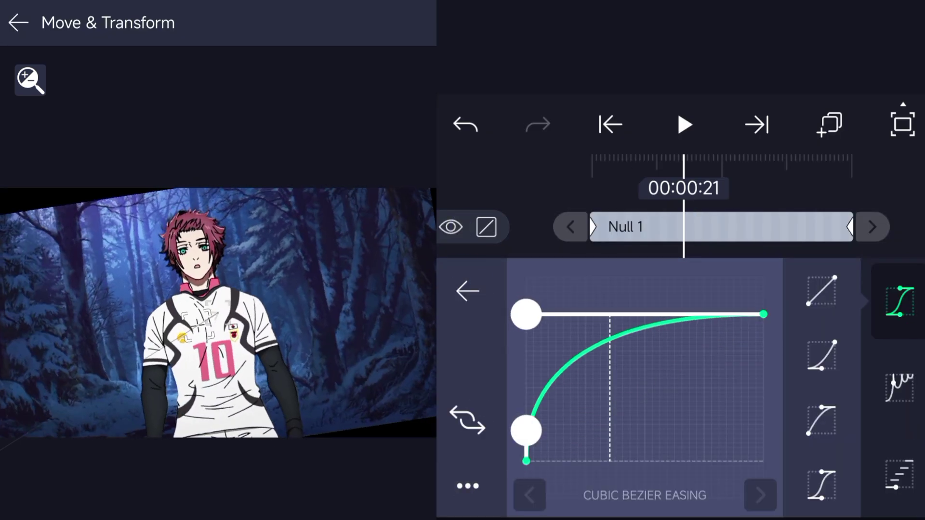
click(18, 22)
click(610, 124)
click(684, 124)
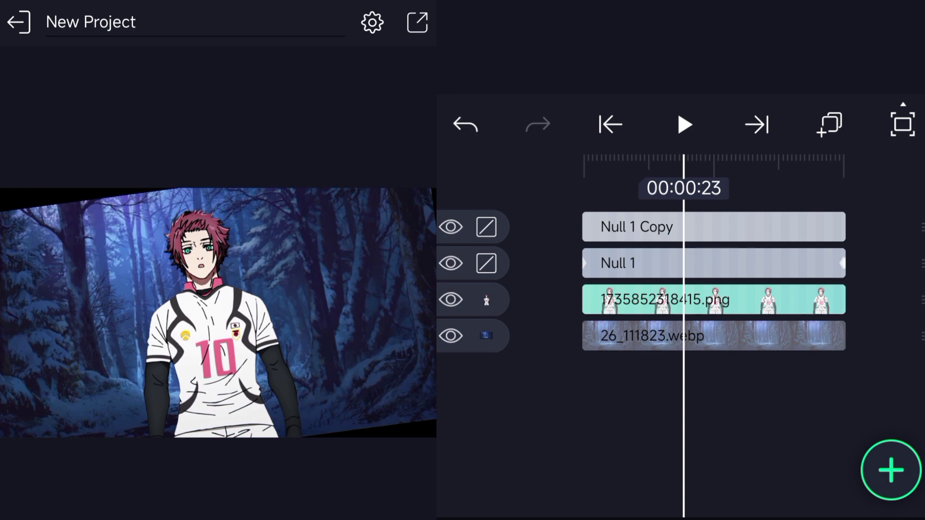
- Add a mirrored Tiles effect to the forest background
click(774, 347)
click(702, 292)
click(57, 323)
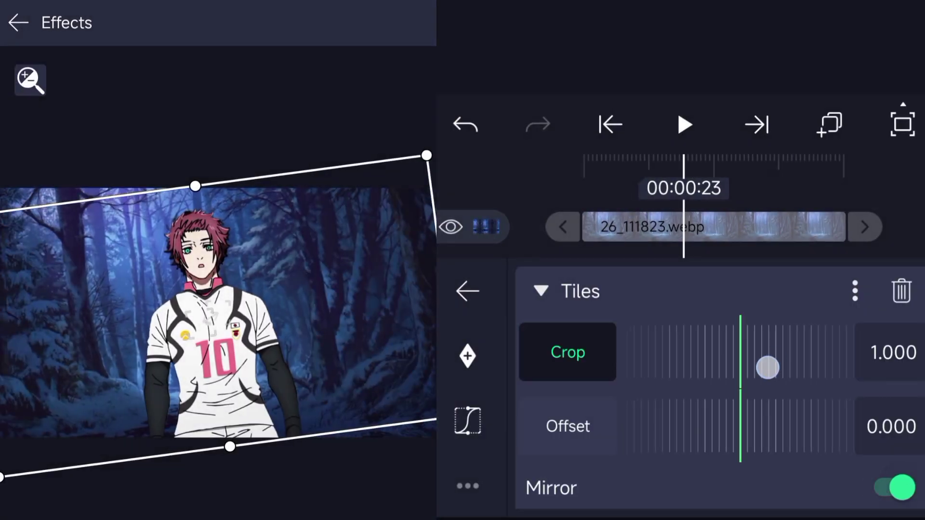
click(541, 291)
- Add Motion Blur to the background with Tune 0.60
click(757, 350)
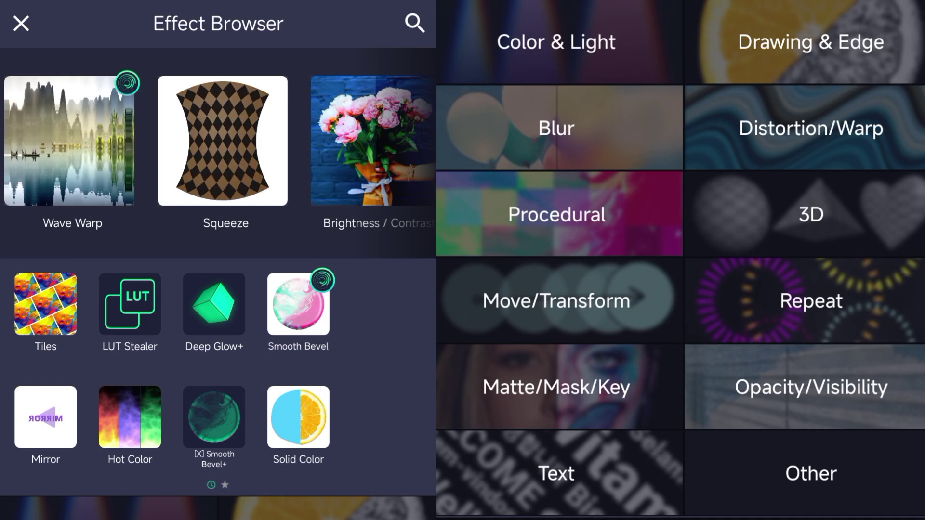
click(605, 130)
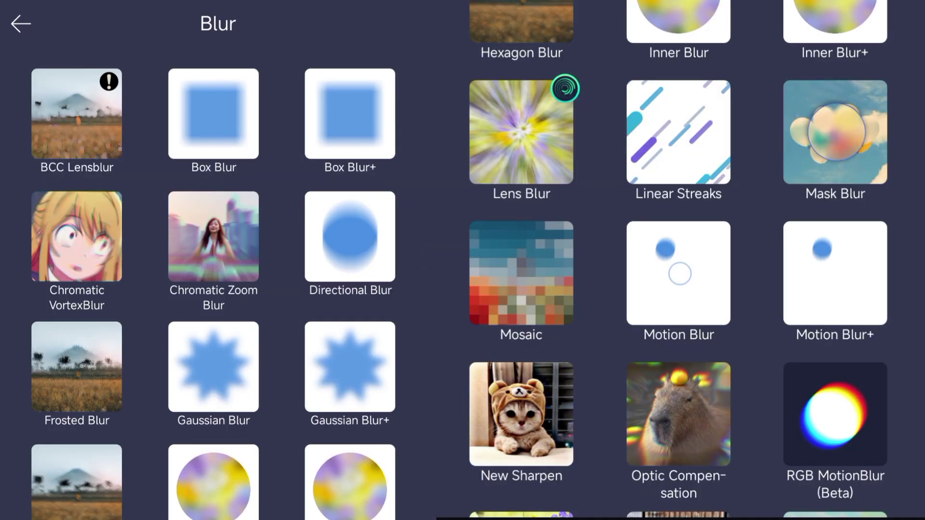
click(679, 274)
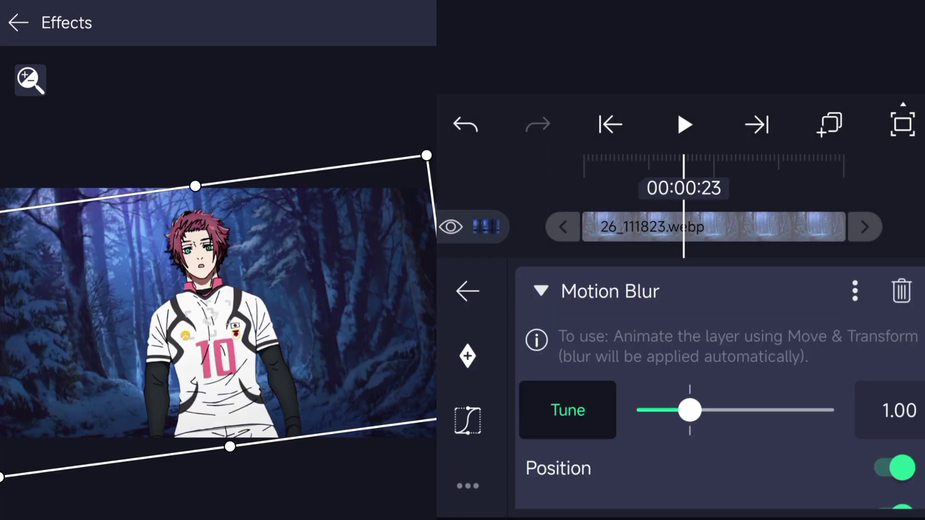
click(887, 415)
click(621, 476)
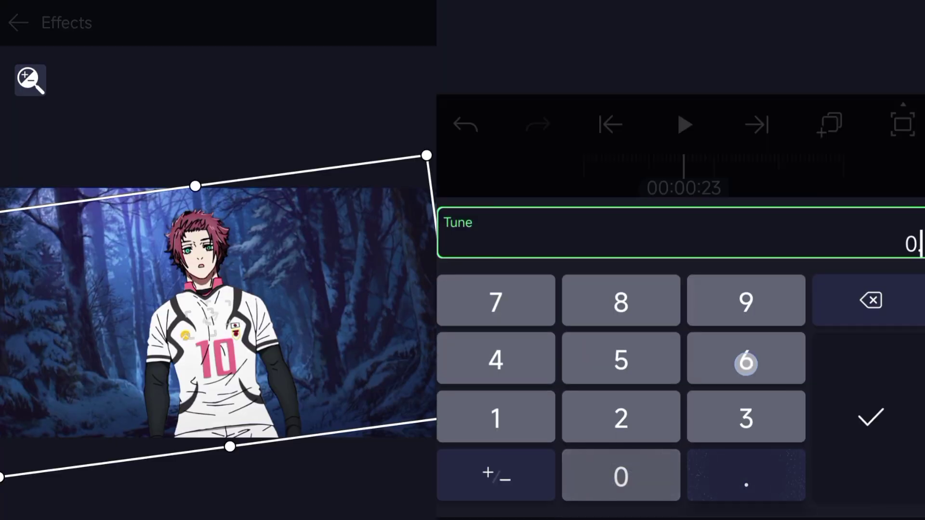
click(873, 421)
- Copy the Motion Blur effect and paste it onto the character layer
click(840, 287)
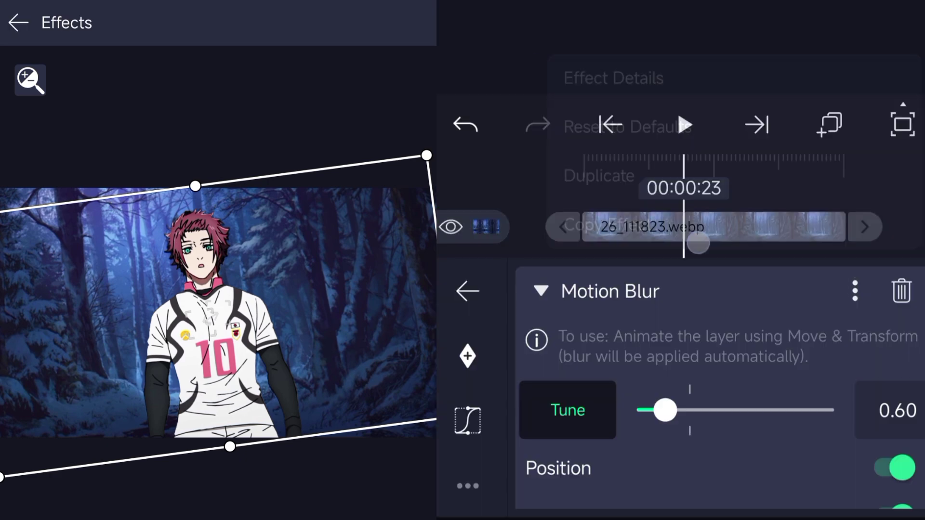
click(466, 292)
click(714, 300)
click(837, 444)
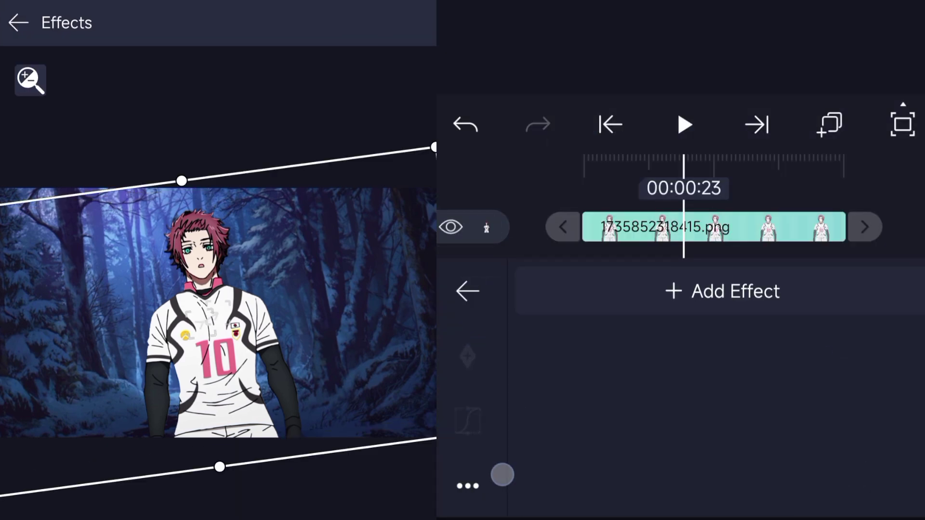
click(685, 390)
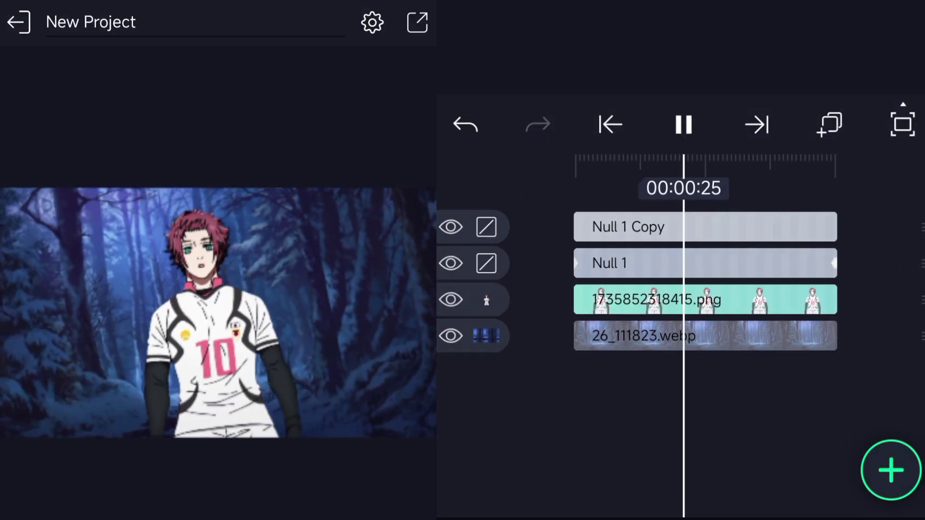
mouse_move(824, 371)
mouse_down()
mouse_move(779, 394)
mouse_move(714, 407)
mouse_move(795, 397)
mouse_up()
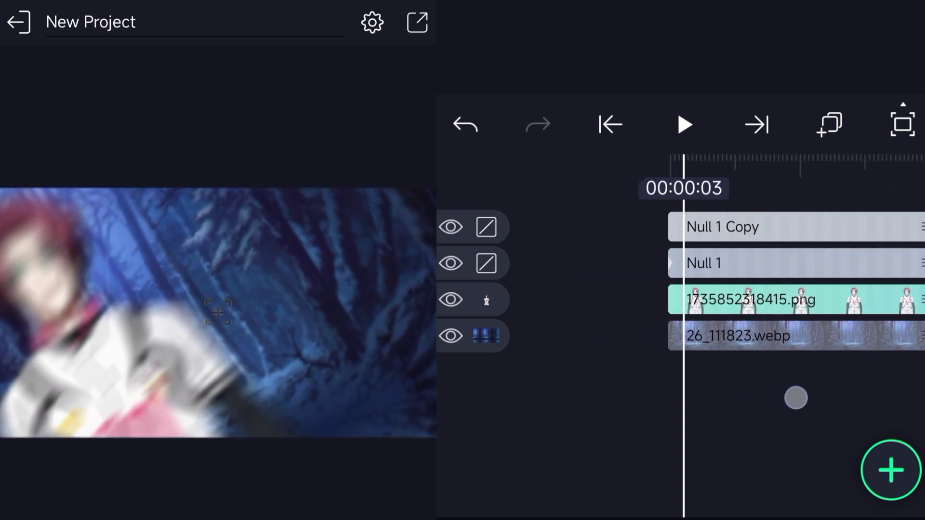
click(683, 125)
drag(785, 364, 901, 369)
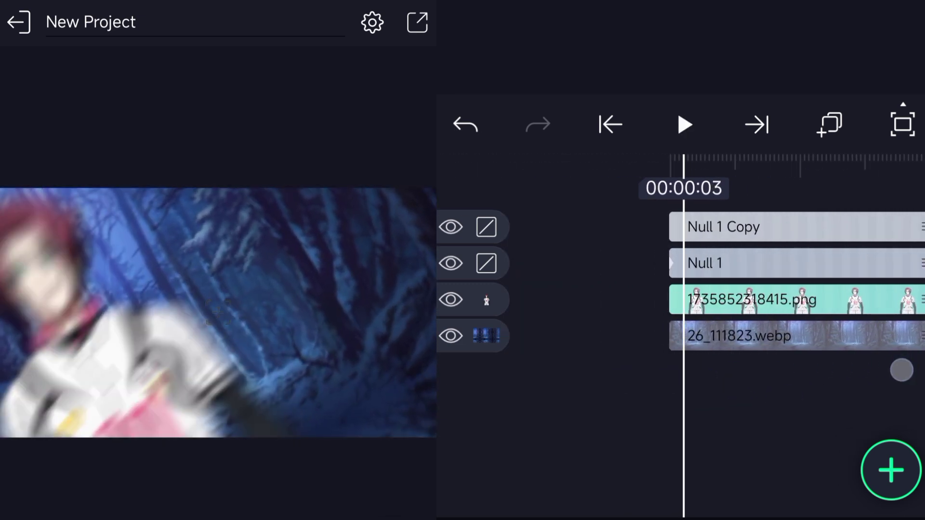
drag(793, 359, 754, 359)
click(651, 263)
click(514, 443)
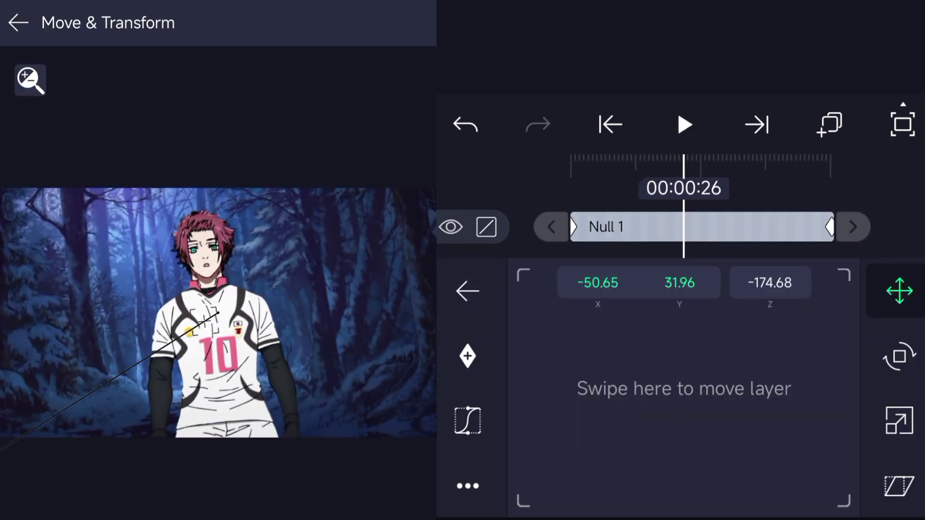
click(468, 419)
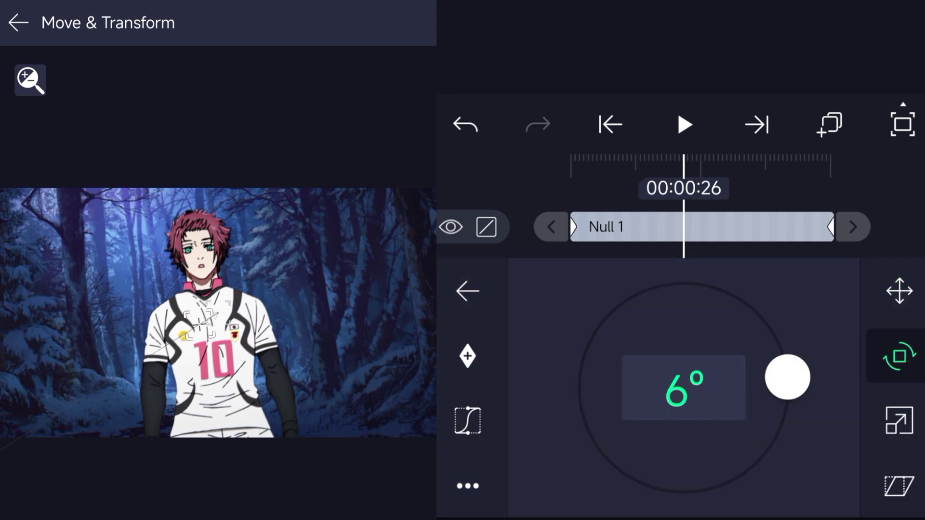
- Play the animation from the start and pause it
click(783, 407)
click(611, 125)
click(684, 124)
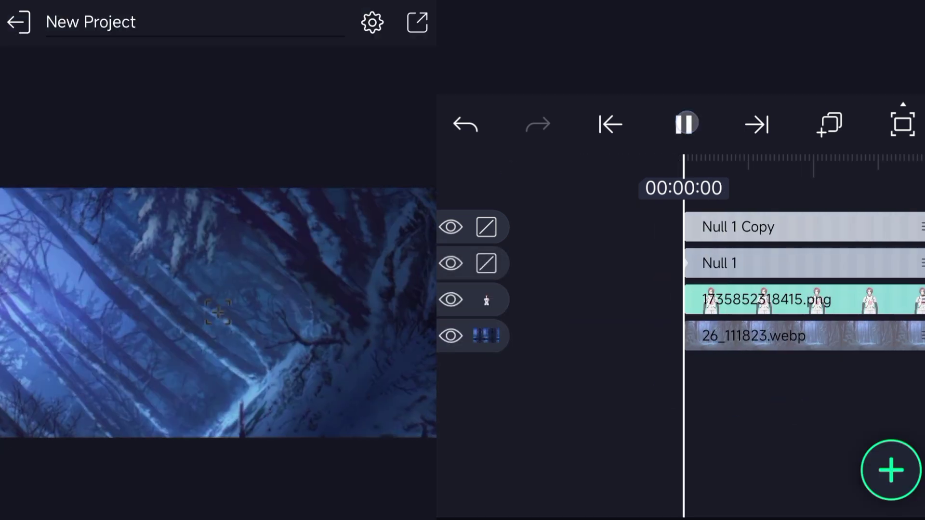
click(745, 412)
- Apply an ease-out curve to Null 1 Copy's position and depth keyframes
click(718, 232)
click(541, 450)
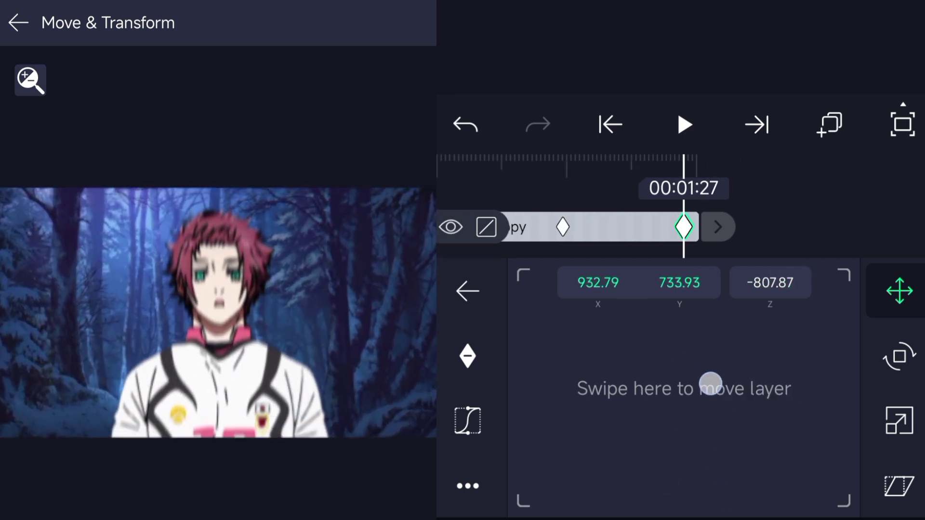
click(468, 421)
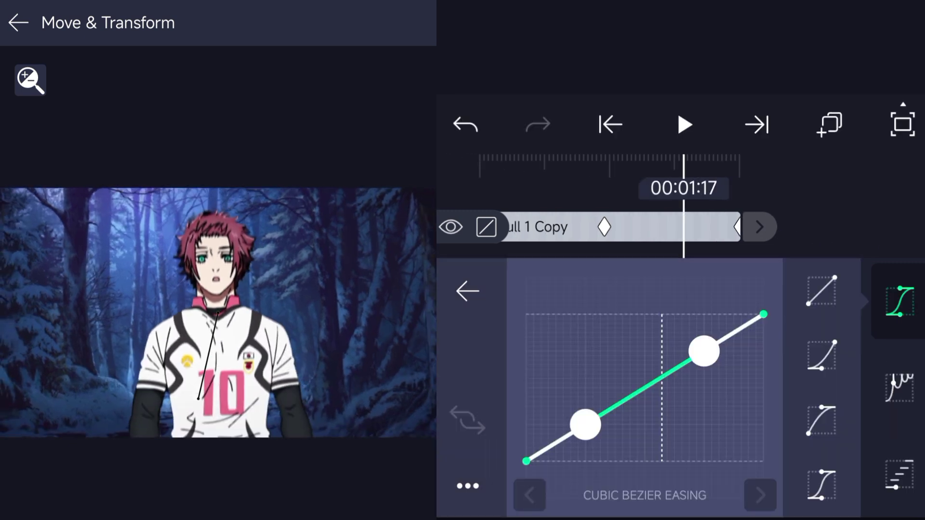
drag(596, 334, 526, 330)
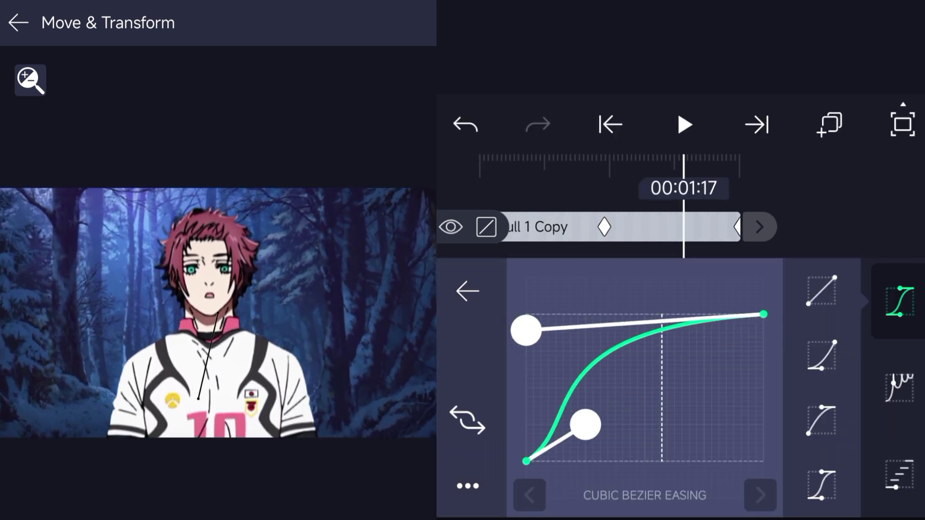
- Play the camera animation from the start, stop it, and scrub to a later point
click(18, 23)
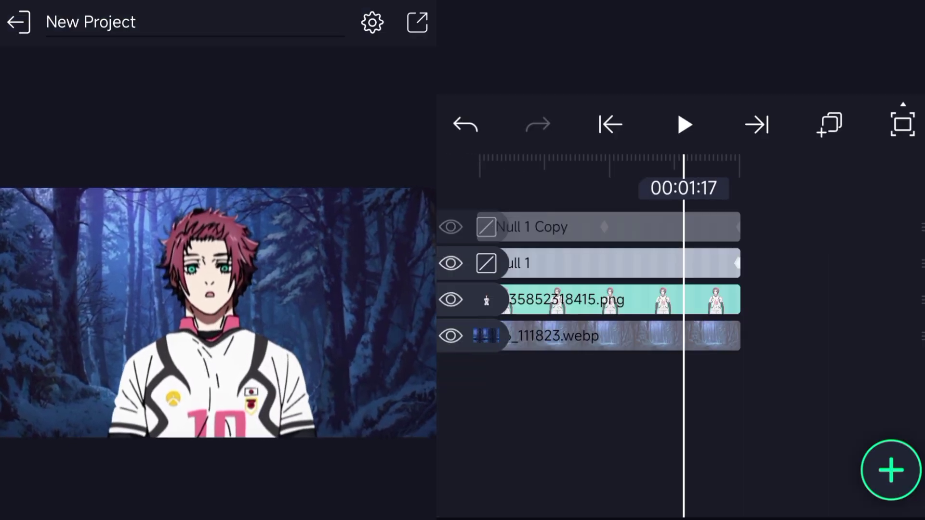
click(610, 124)
click(684, 124)
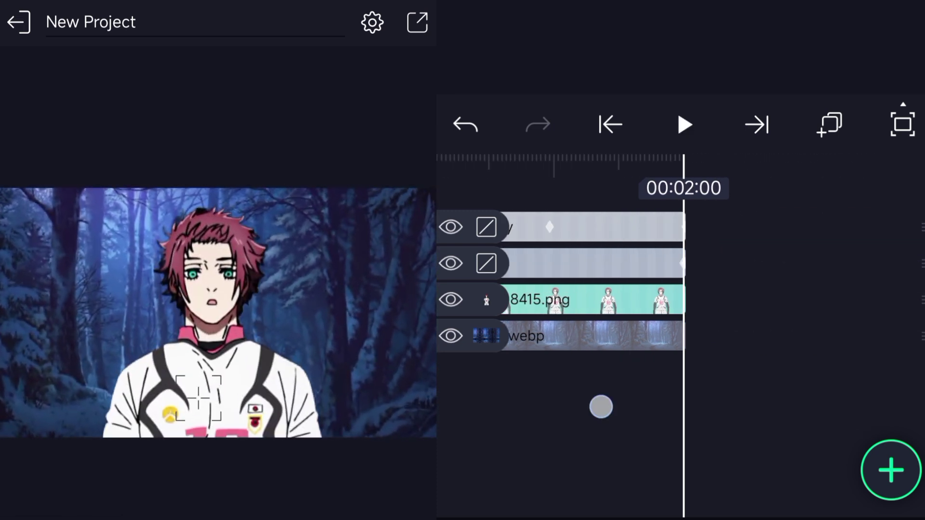
click(869, 357)
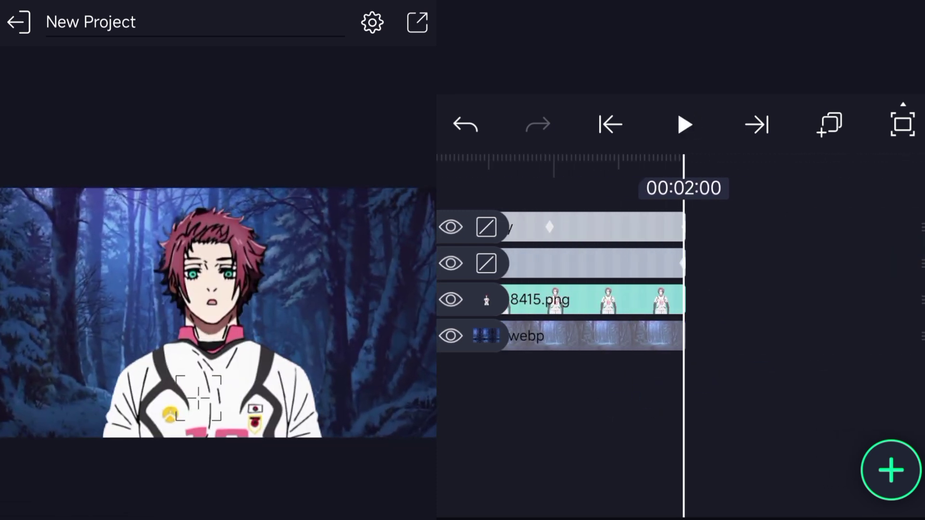
drag(668, 403, 719, 403)
- Add a new Null 2 layer and make it the parent of Null 1 Copy
click(891, 470)
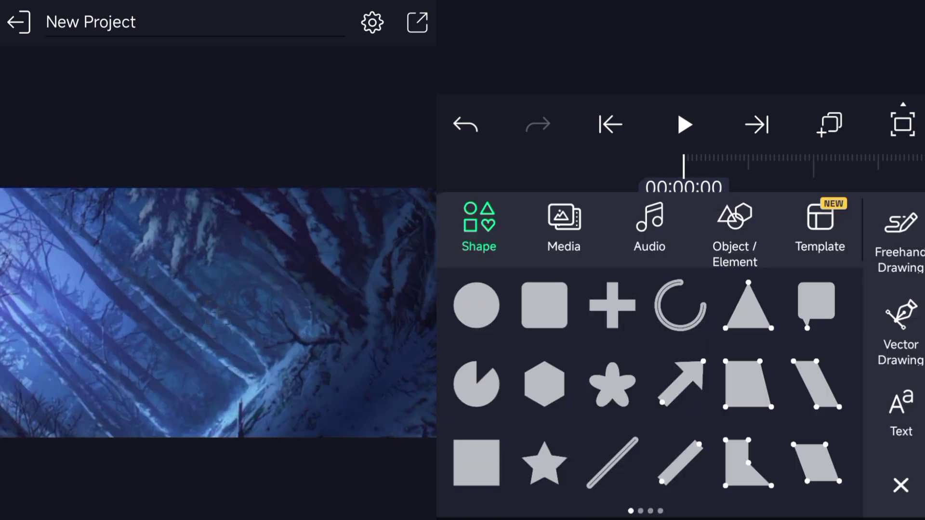
click(735, 232)
click(694, 325)
click(18, 22)
click(763, 263)
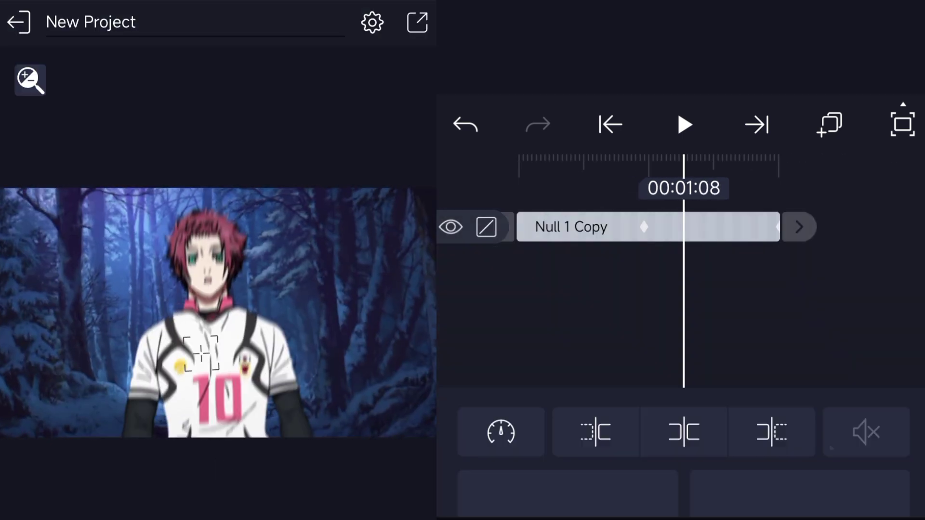
click(319, 22)
click(242, 113)
click(18, 22)
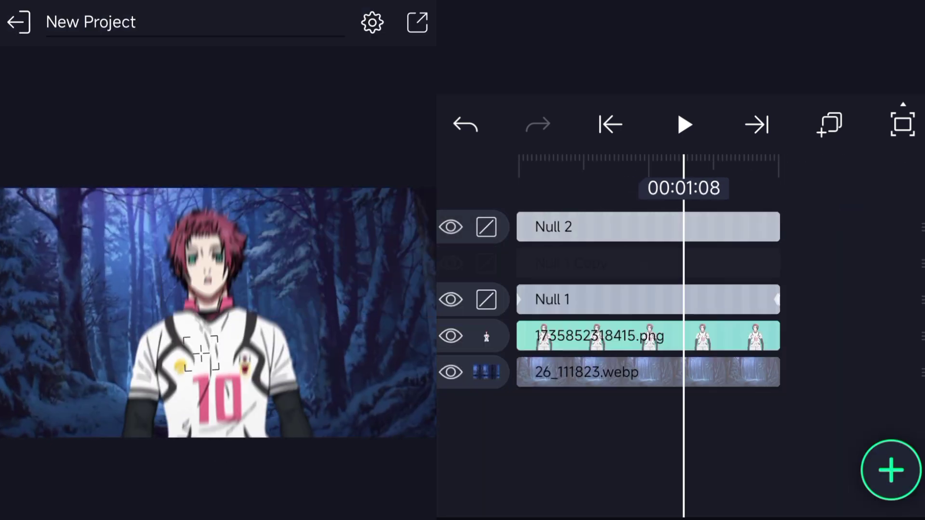
- Check Null 1 Copy's other keyframe (depth about -735), then select Null 2's position settings
click(571, 263)
click(563, 456)
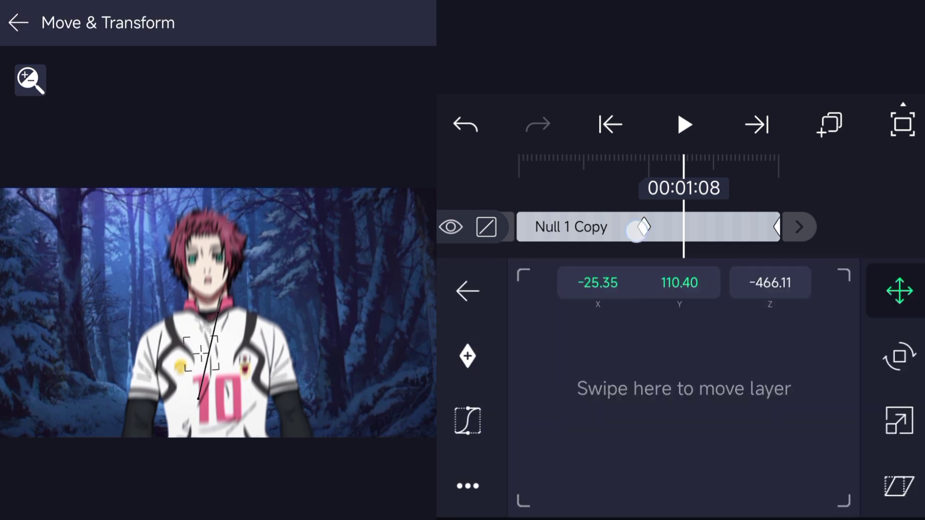
click(777, 216)
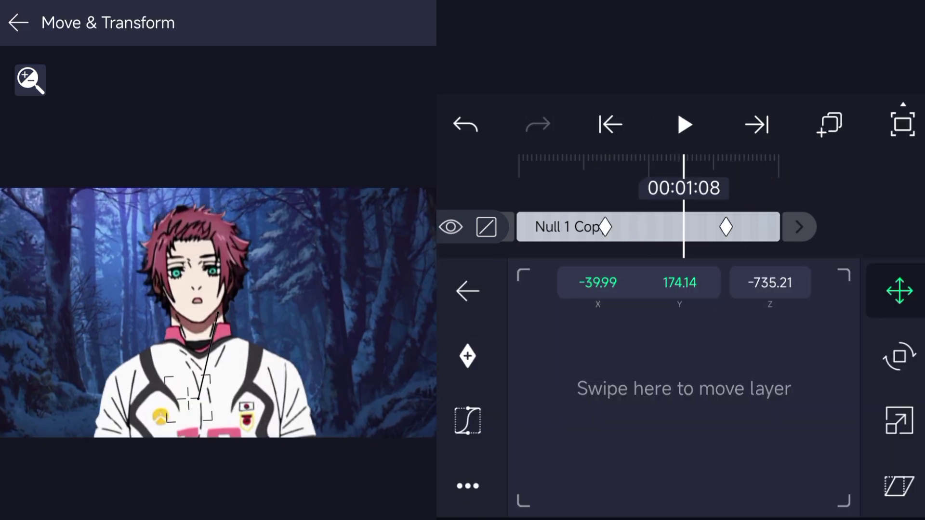
click(18, 22)
click(557, 225)
click(568, 413)
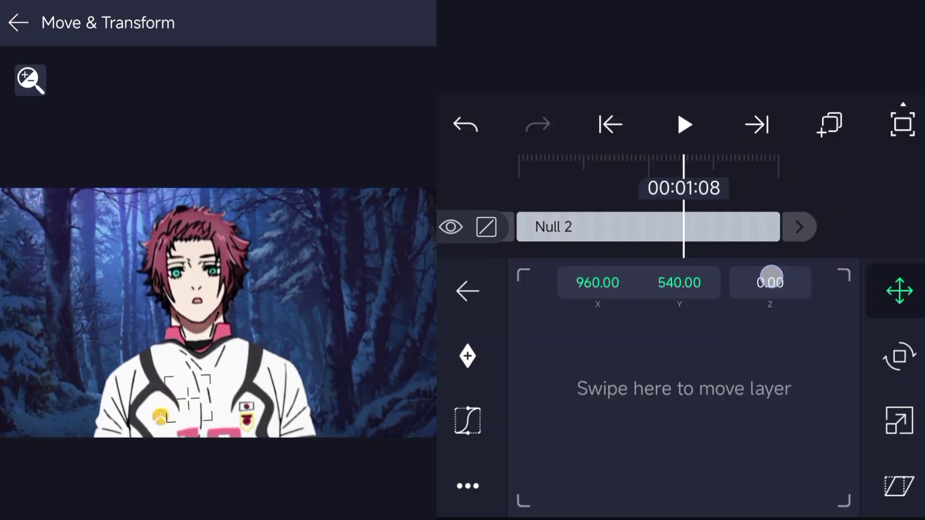
- Keyframe Null 2 and push its depth back to about 1384.83
click(467, 356)
drag(836, 215, 778, 267)
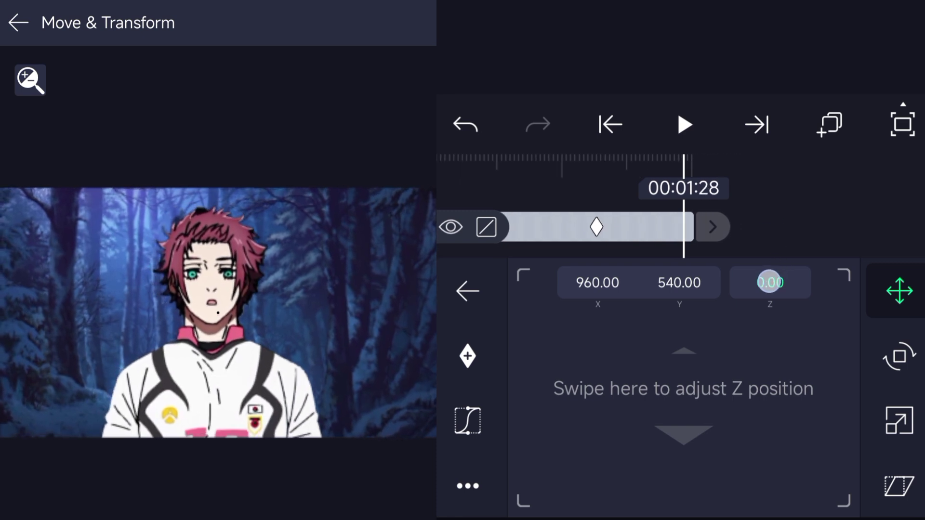
drag(698, 459, 716, 270)
drag(678, 411, 717, 242)
- Shape Null 2's depth move with a steep ease-in bezier curve
drag(775, 206, 819, 209)
click(468, 421)
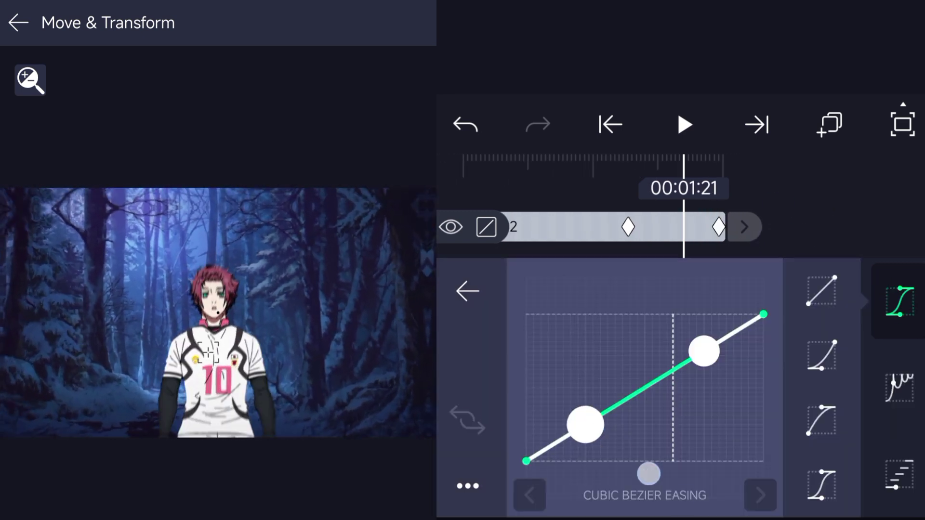
drag(584, 424, 667, 462)
drag(779, 366, 764, 433)
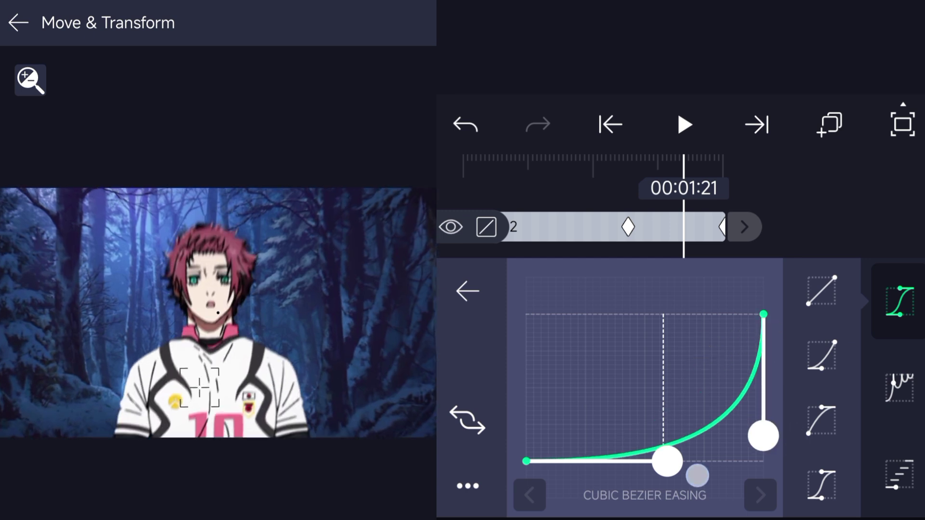
mouse_move(698, 474)
mouse_down()
mouse_move(763, 461)
mouse_move(752, 502)
mouse_up()
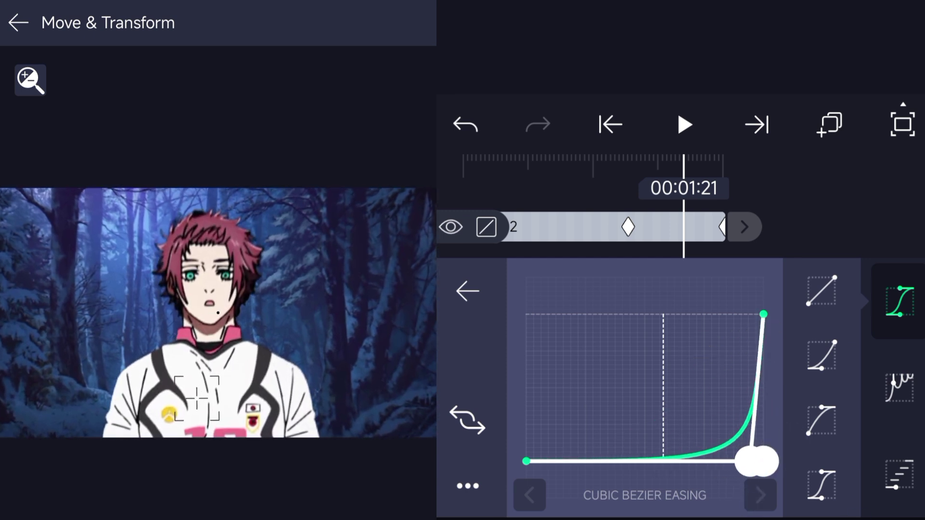
drag(763, 461, 760, 448)
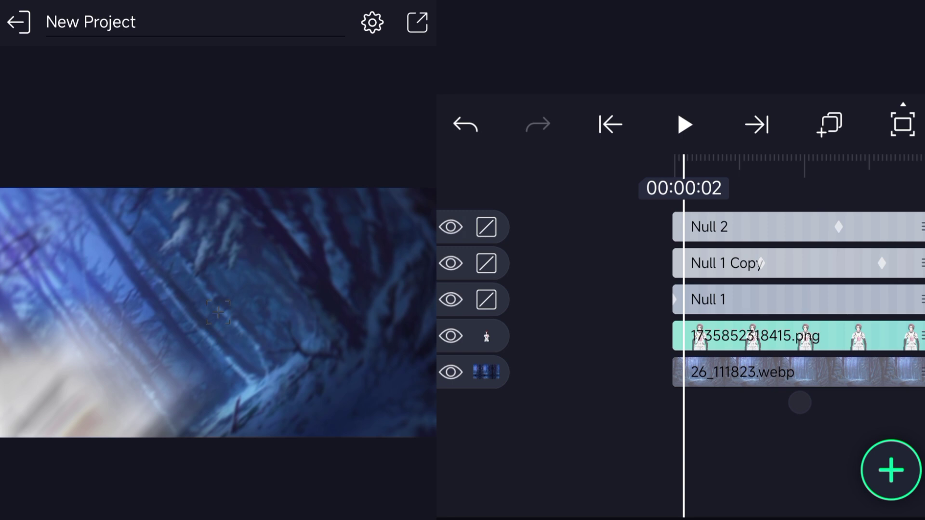
click(684, 124)
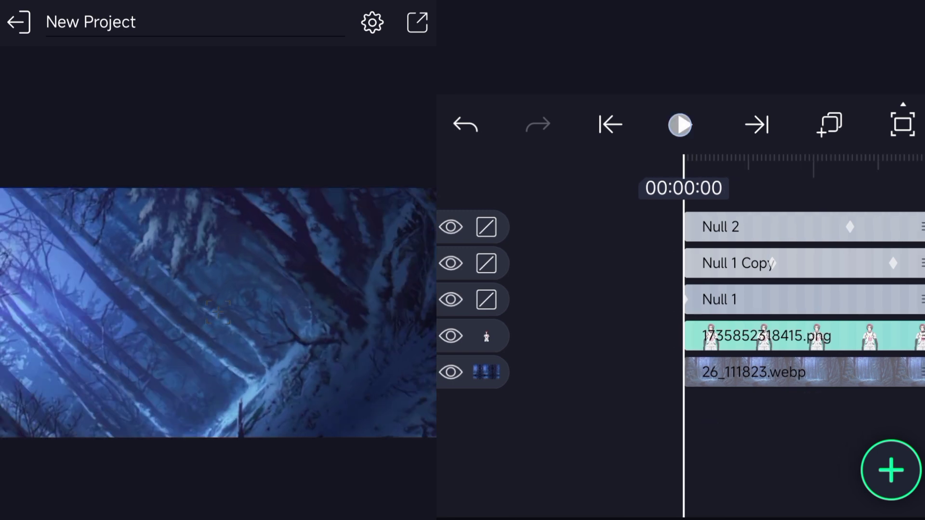
click(757, 380)
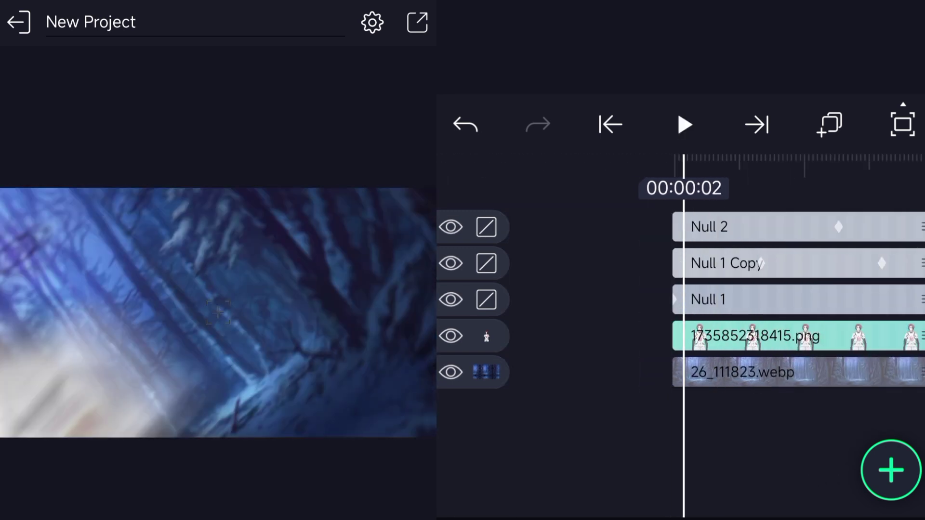
click(685, 124)
drag(578, 434, 795, 434)
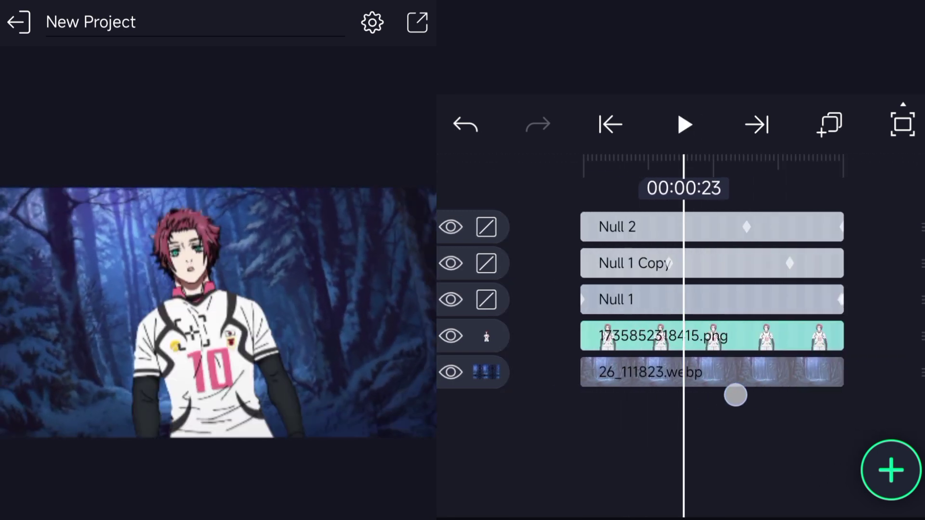
click(579, 264)
click(566, 413)
click(793, 229)
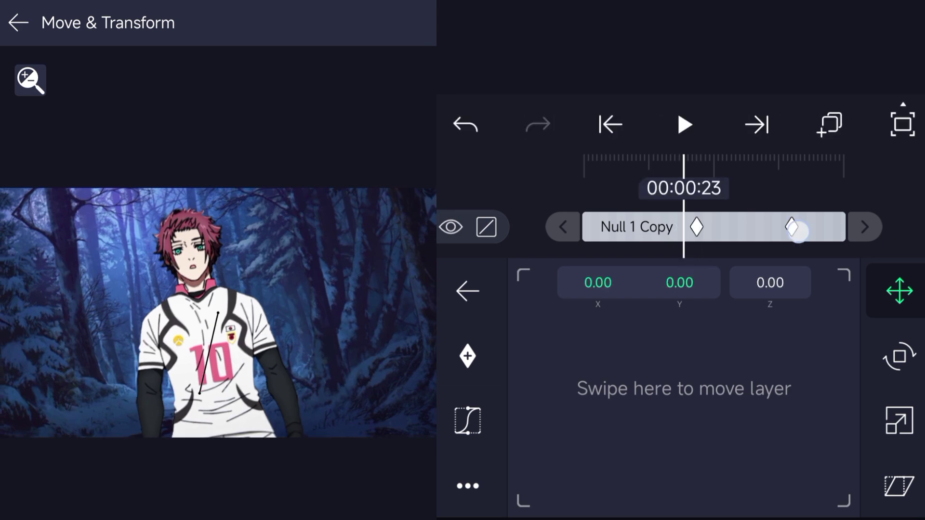
click(468, 291)
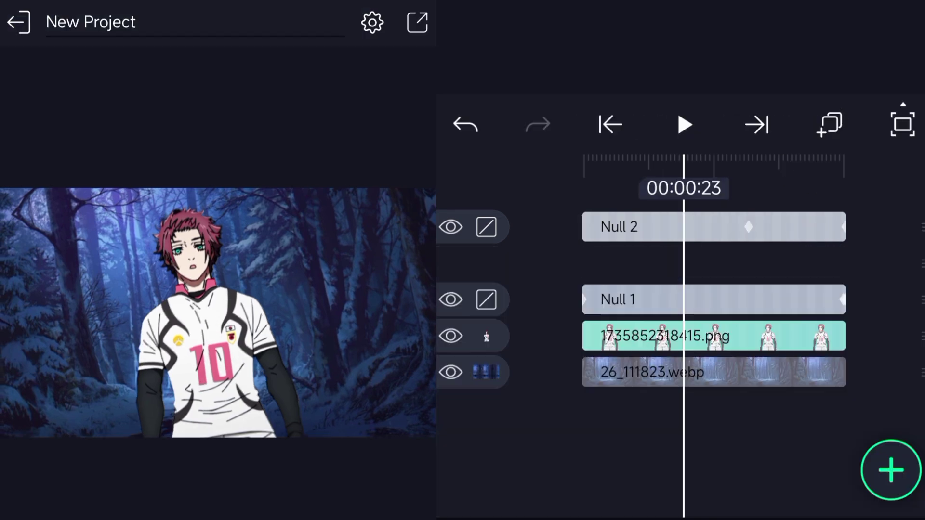
click(610, 124)
click(684, 124)
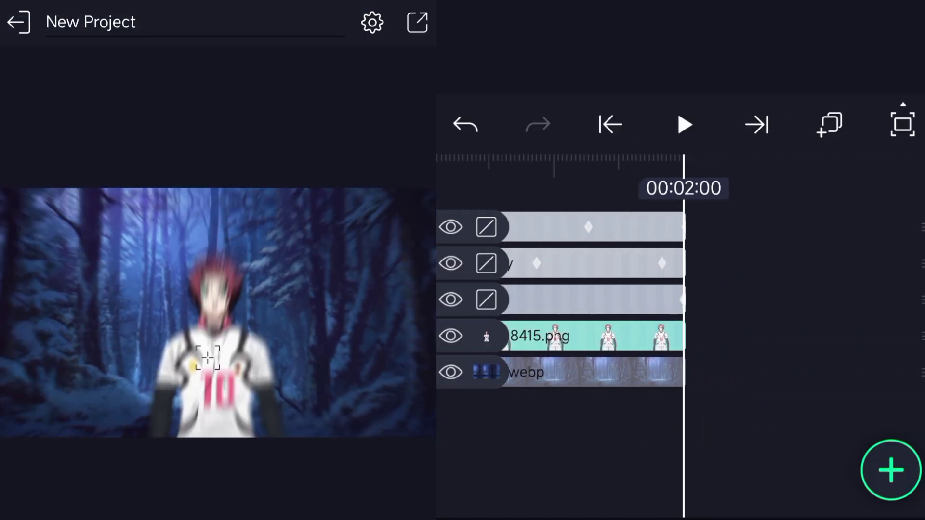
click(609, 124)
click(684, 124)
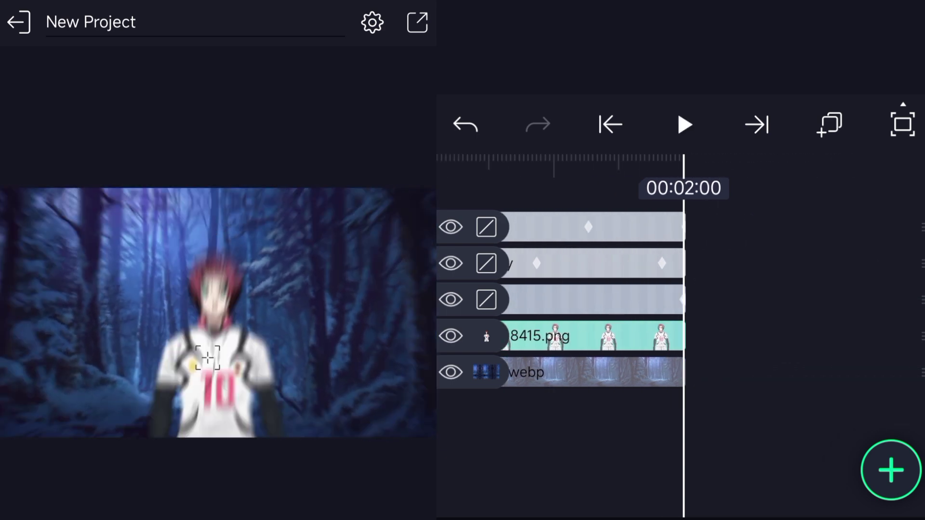